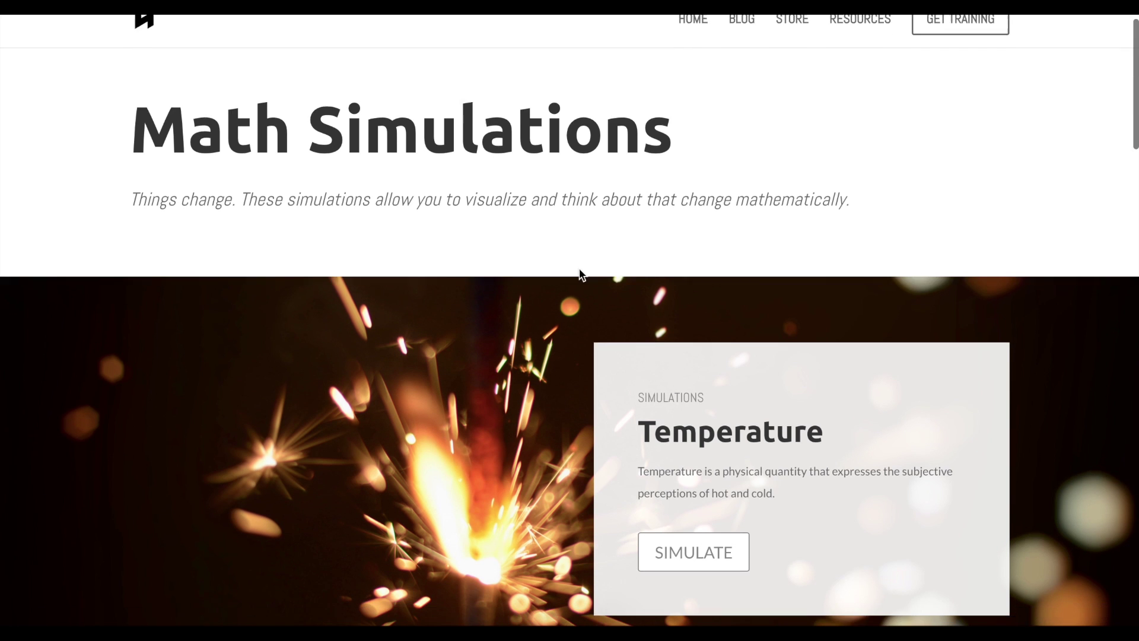
Step: Scroll the Math Simulations page past Temperature and Rotation to the Luminous Intensity card
{"action": "scroll", "coordinate": [579, 275], "scroll_direction": "down", "scroll_amount": 5}
{"action": "scroll", "coordinate": [579, 272], "scroll_direction": "down", "scroll_amount": 10}
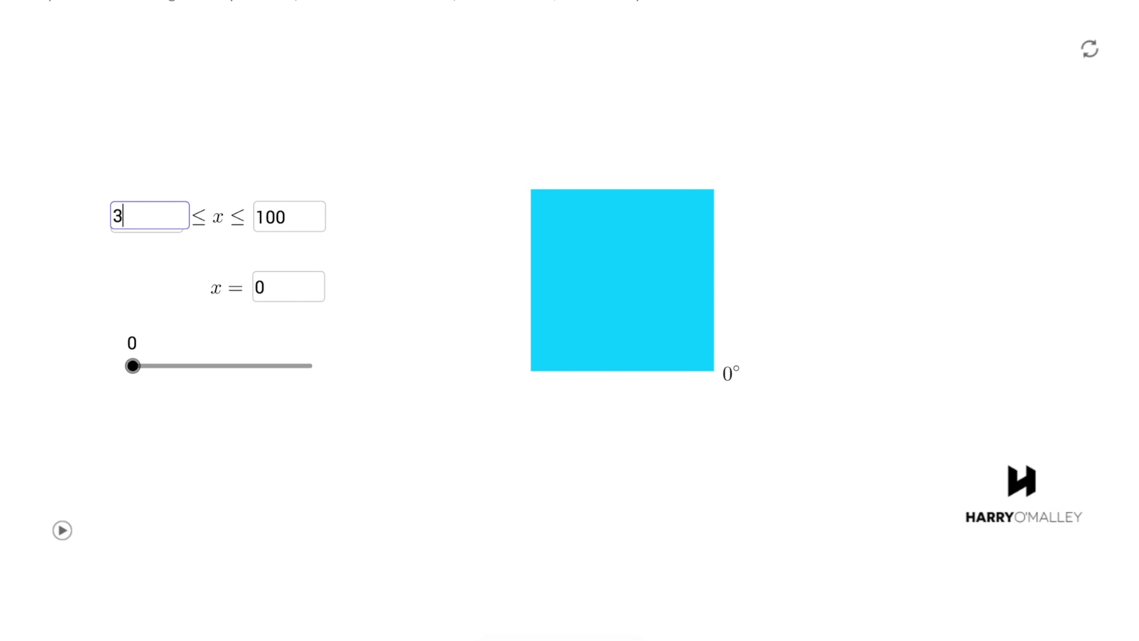
Step: Set the rotation range to 30–300, rotate the square by raising x, then animate it
{"action": "type", "text": "30"}
{"action": "key", "text": "Return"}
{"action": "left_click", "coordinate": [291, 223]}
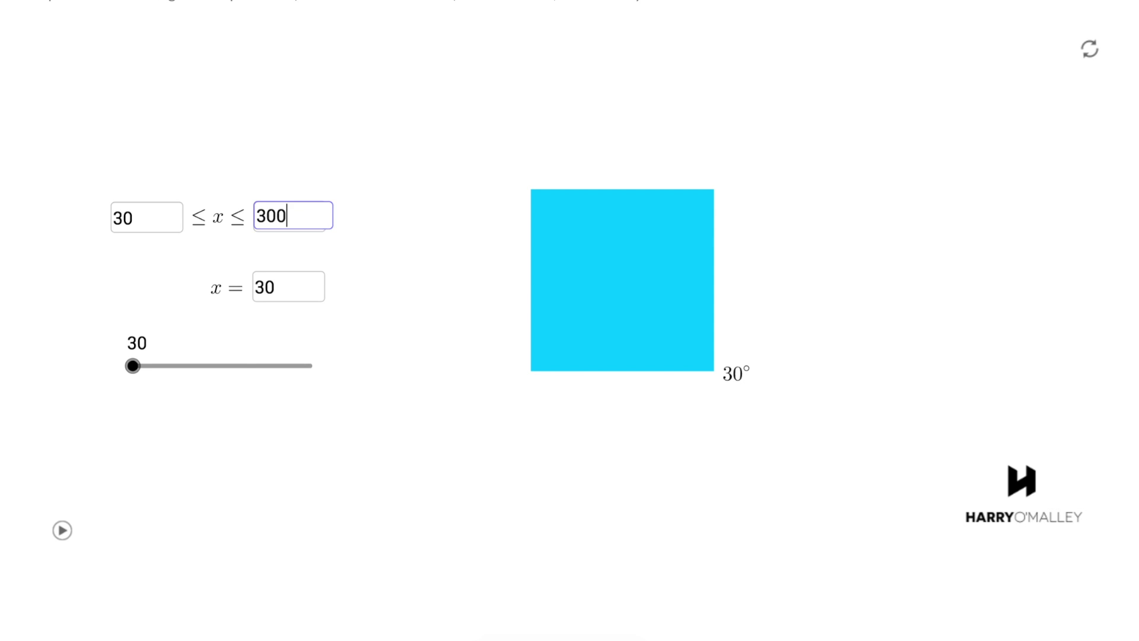
{"action": "key", "text": "Return"}
{"action": "mouse_move", "coordinate": [136, 369]}
{"action": "left_mouse_down"}
{"action": "mouse_move", "coordinate": [312, 370]}
{"action": "mouse_move", "coordinate": [125, 375]}
{"action": "left_mouse_up"}
{"action": "left_click", "coordinate": [62, 530]}
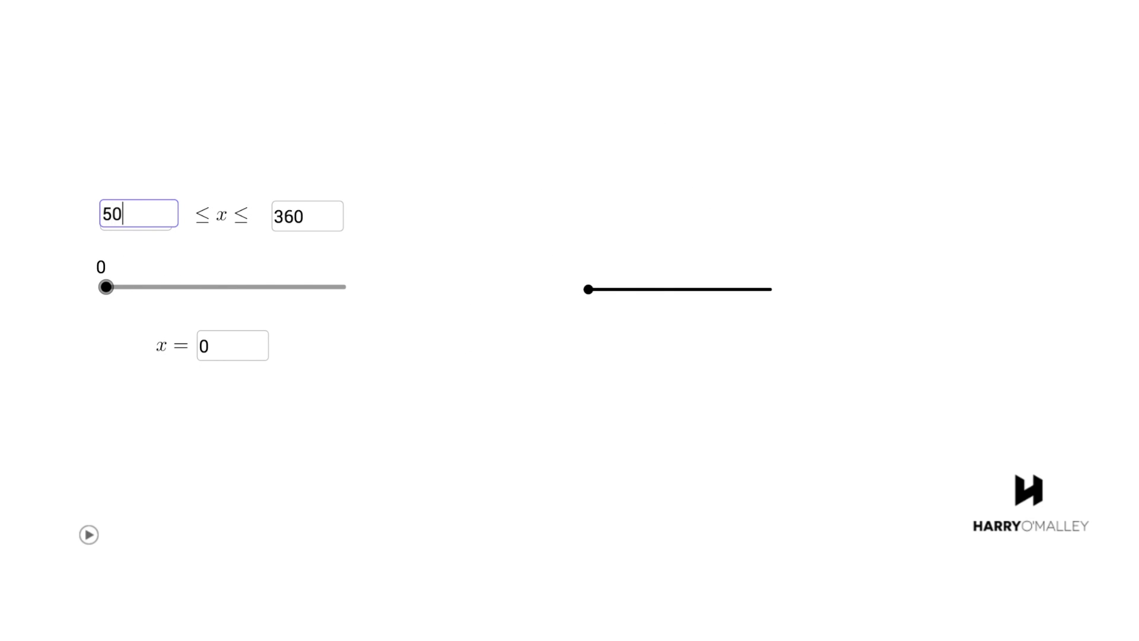
Step: Commit 50 as the lower bound and 1000 as the upper bound, then focus the x value
{"action": "left_click", "coordinate": [303, 215]}
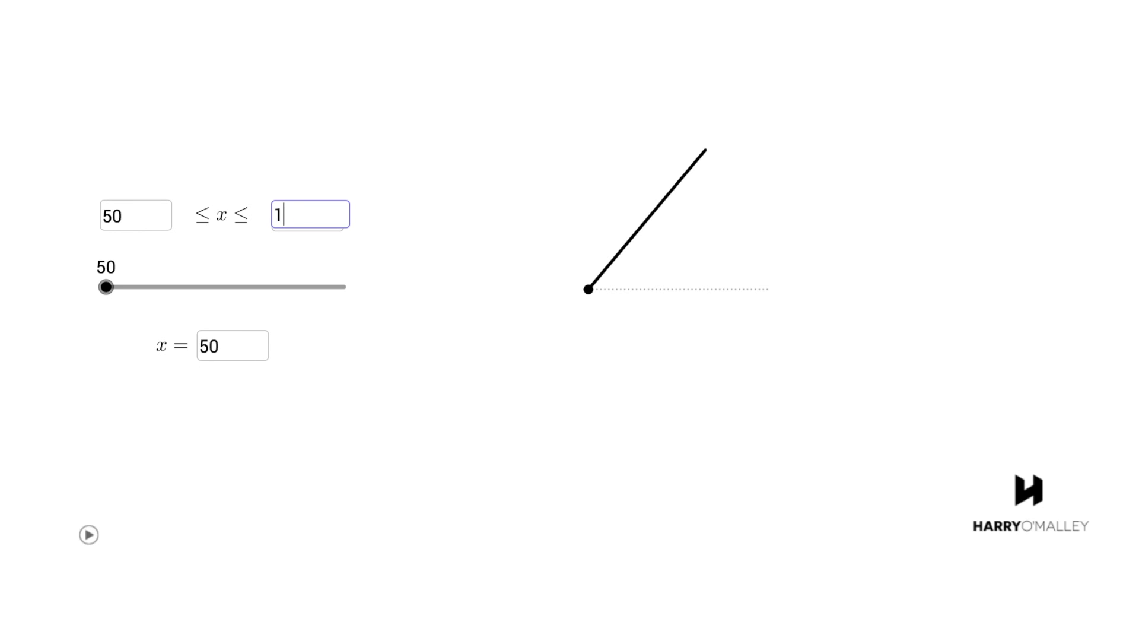
{"action": "type", "text": "1000"}
{"action": "left_click", "coordinate": [223, 287]}
{"action": "left_click", "coordinate": [231, 345]}
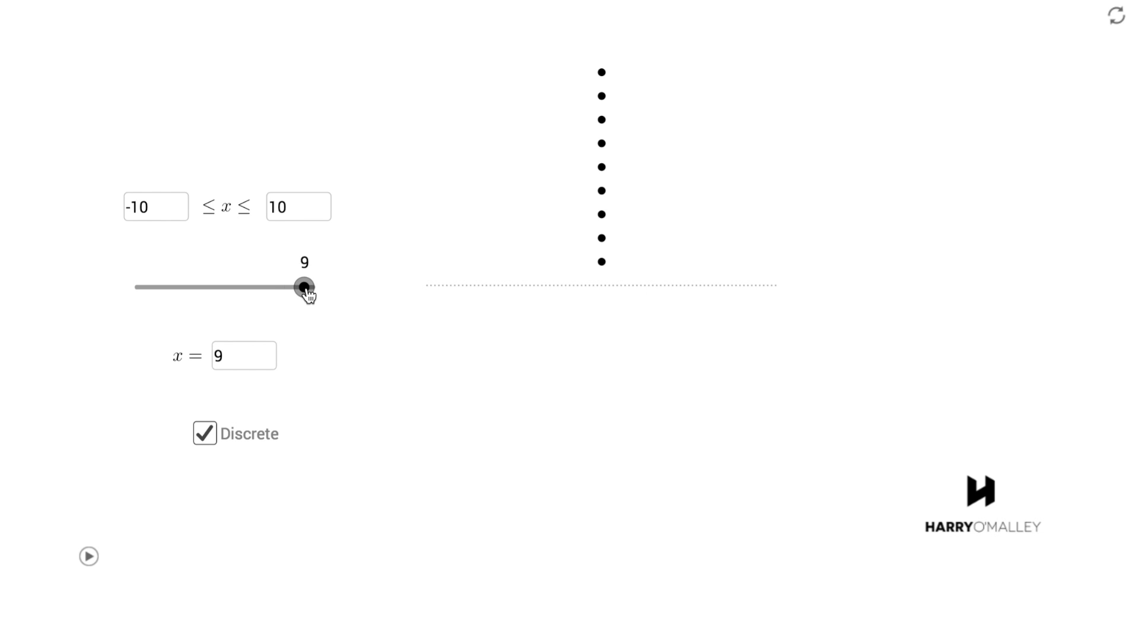
Step: Stack dots above the line and hollow dots below it, then set the lower bound to 30
{"action": "left_click_drag", "start_coordinate": [307, 290], "coordinate": [297, 291]}
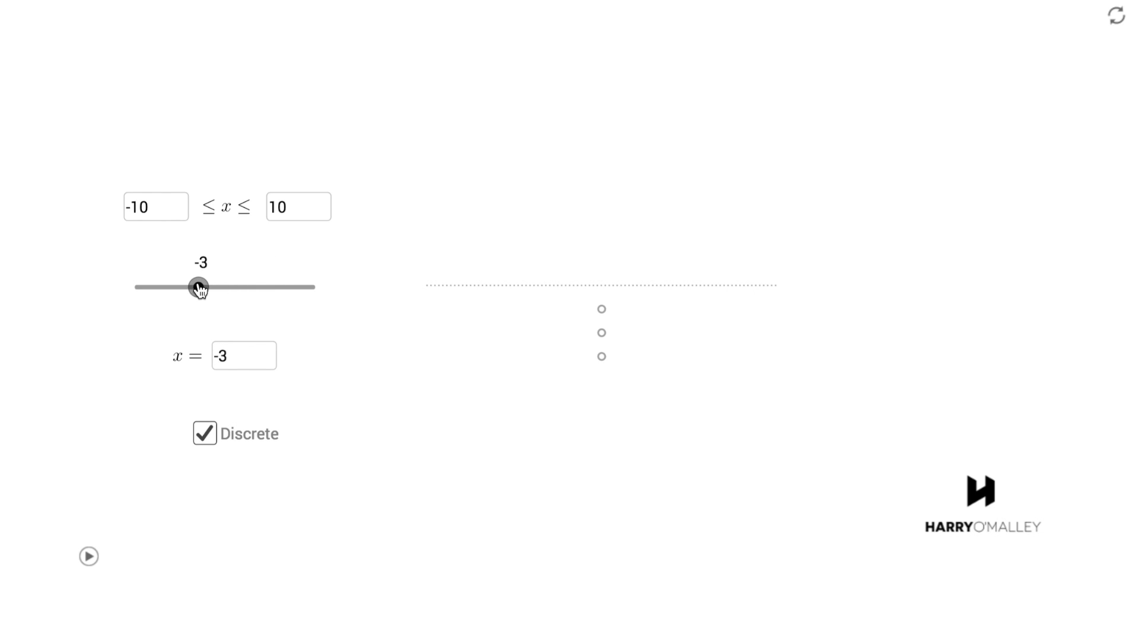
{"action": "left_click_drag", "start_coordinate": [178, 289], "coordinate": [243, 290]}
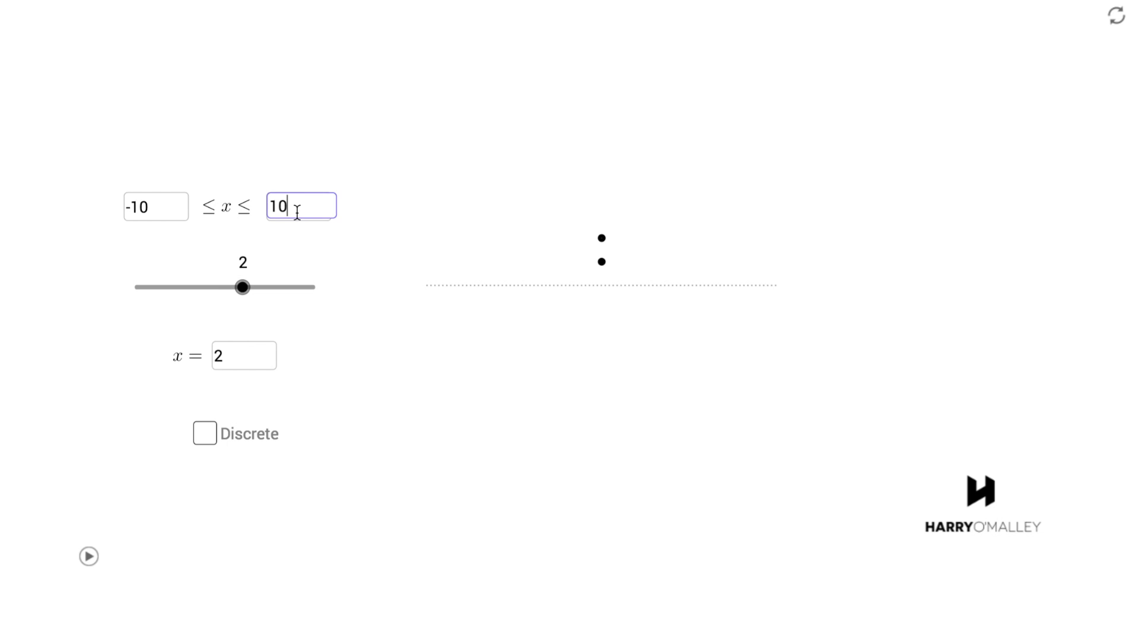
{"action": "left_click", "coordinate": [168, 207]}
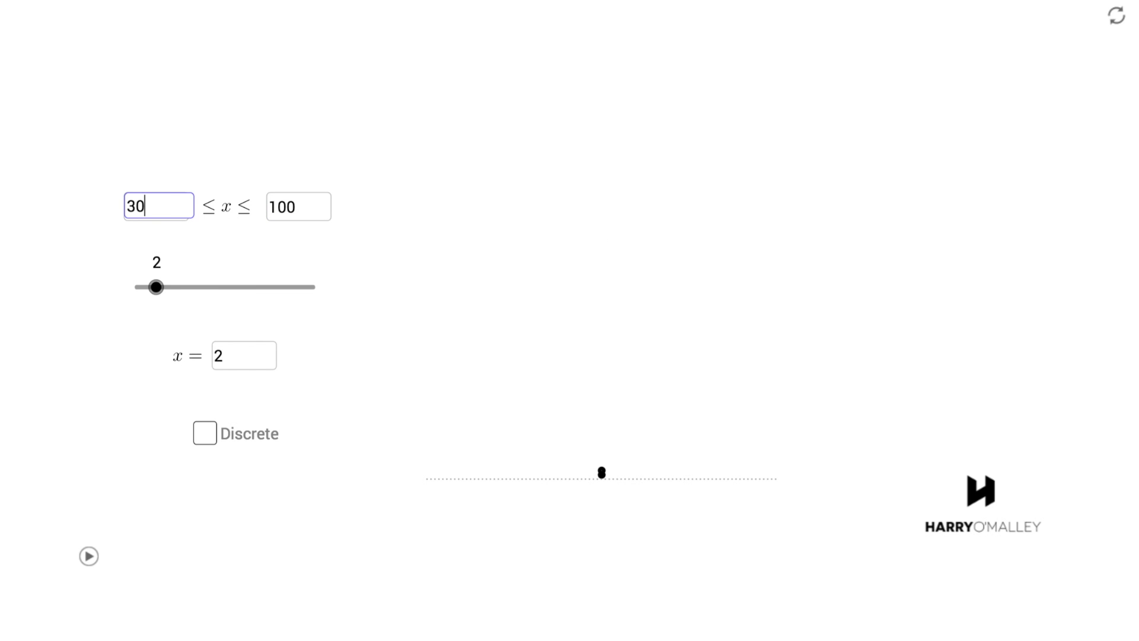
{"action": "key", "text": "Return"}
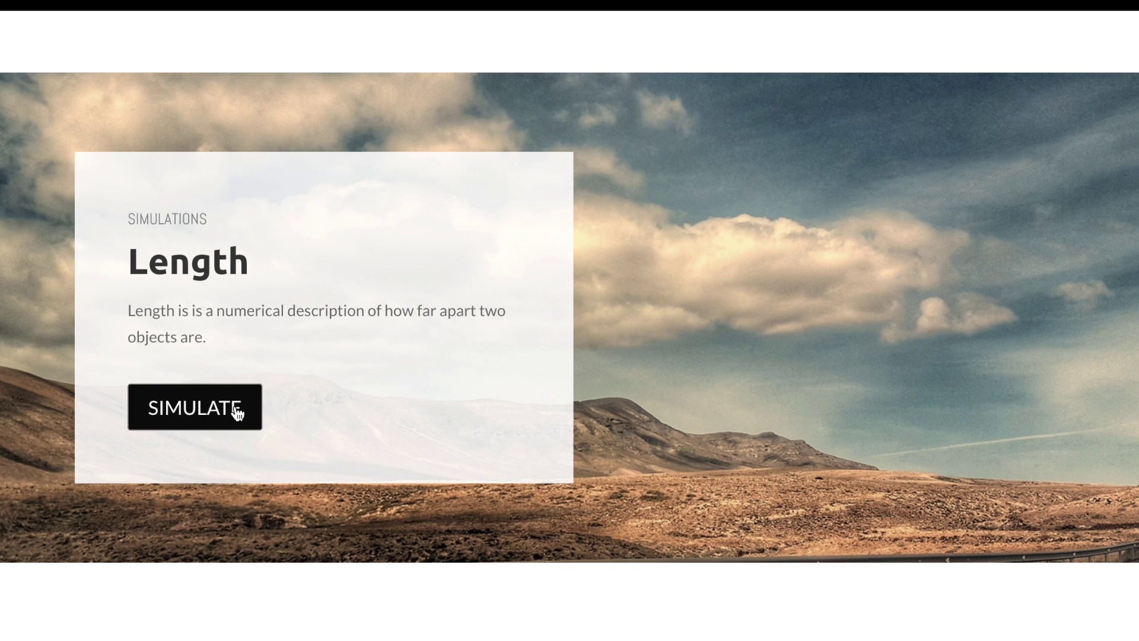
Step: Open Length, vary the length between -60 and 48, and rotate the segment about its left endpoint
{"action": "left_click", "coordinate": [238, 413]}
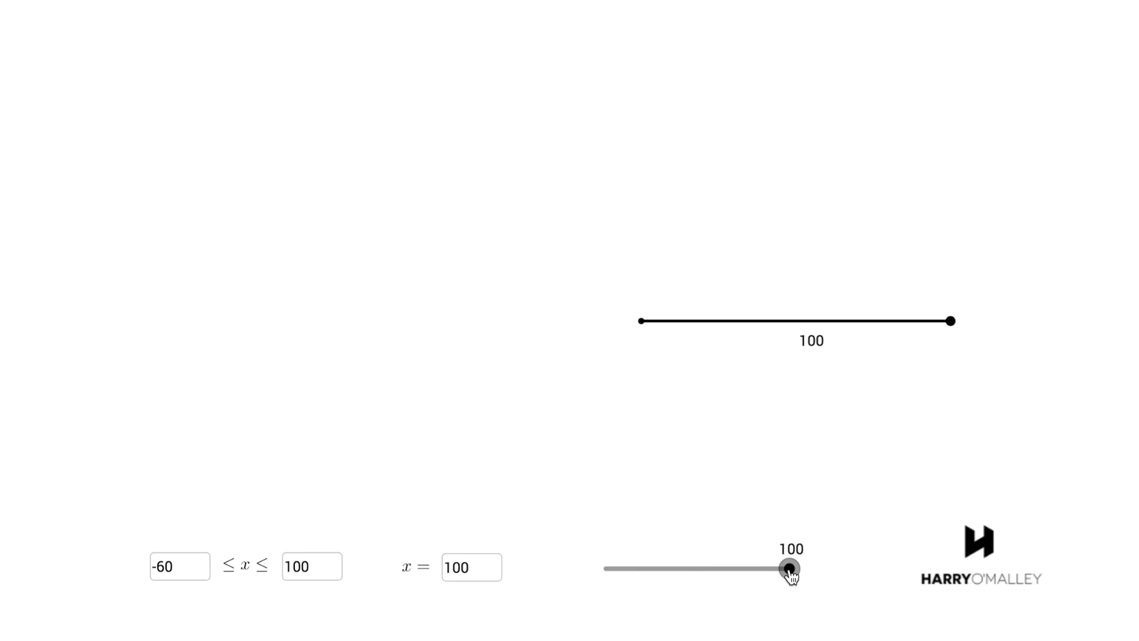
{"action": "left_click_drag", "start_coordinate": [791, 574], "coordinate": [735, 574]}
{"action": "left_click_drag", "start_coordinate": [804, 325], "coordinate": [765, 241]}
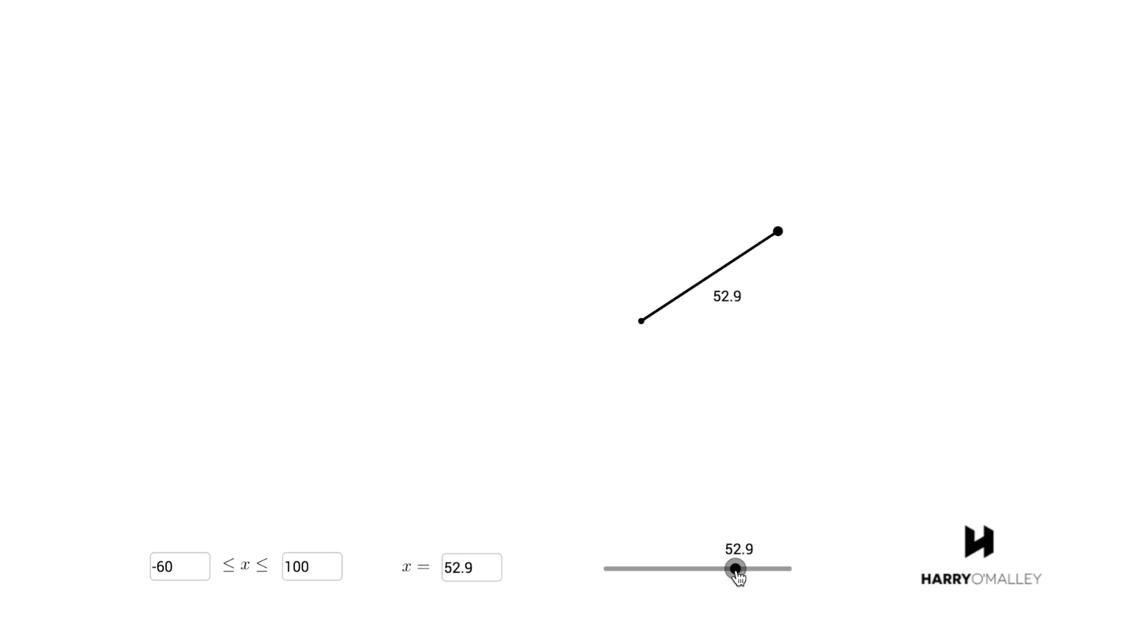
{"action": "left_click_drag", "start_coordinate": [736, 570], "coordinate": [806, 572]}
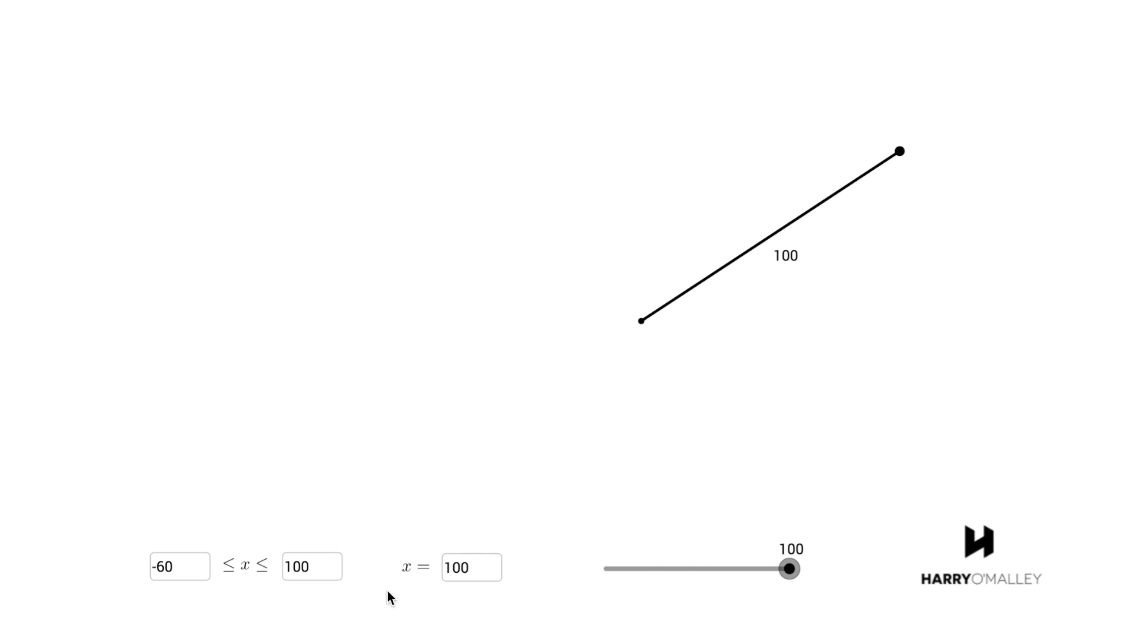
Step: Set x to 35 and begin editing the range's upper bound
{"action": "left_click", "coordinate": [486, 570]}
{"action": "type", "text": "35"}
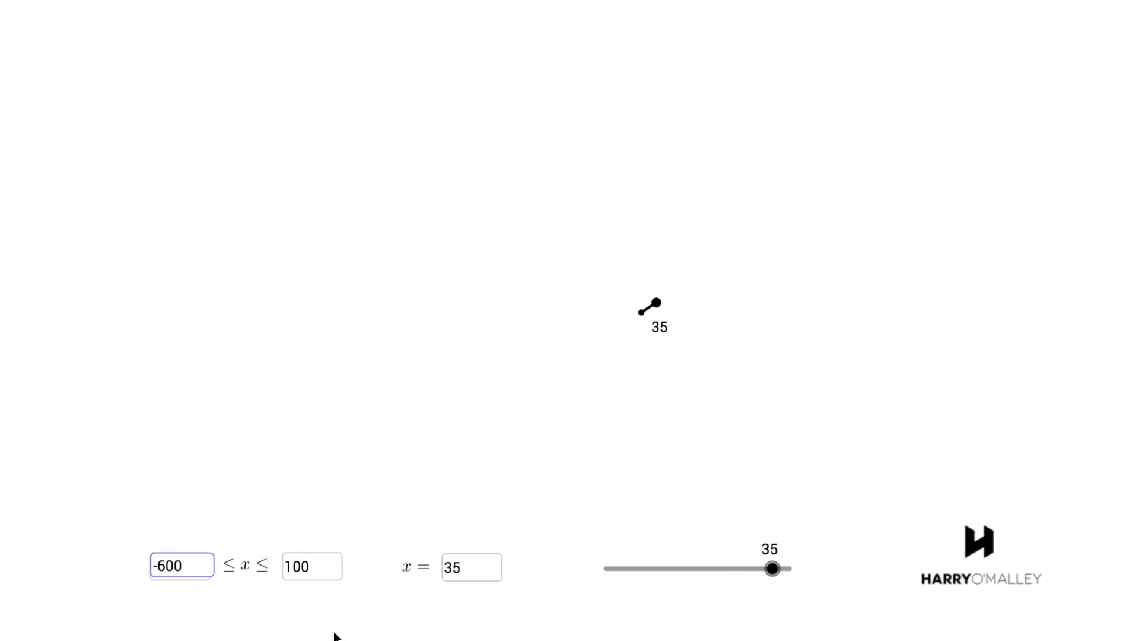
{"action": "left_click", "coordinate": [322, 566]}
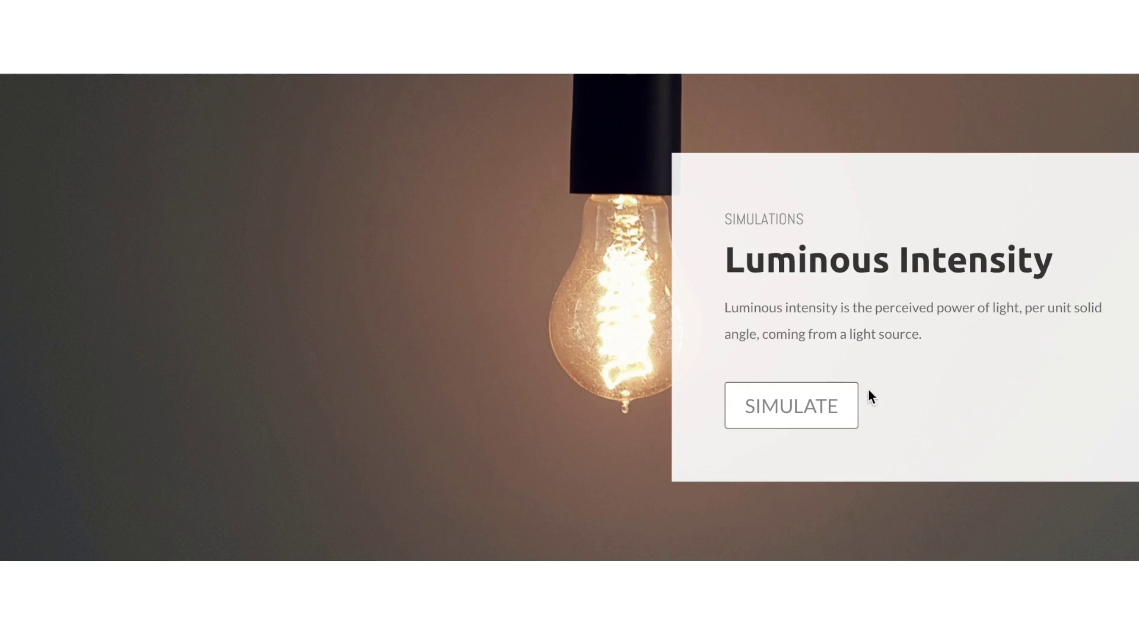
Step: Open Luminous Intensity, brighten the square from black to grey, and edit the 1600 upper bound
{"action": "left_click", "coordinate": [810, 407]}
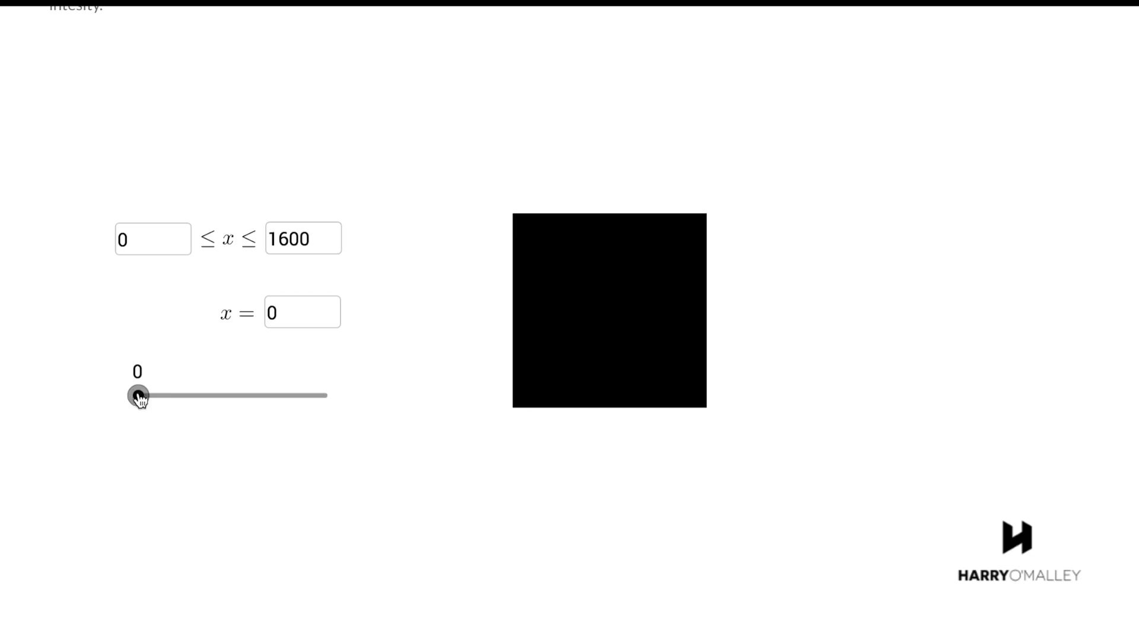
{"action": "left_click_drag", "start_coordinate": [138, 396], "coordinate": [245, 416]}
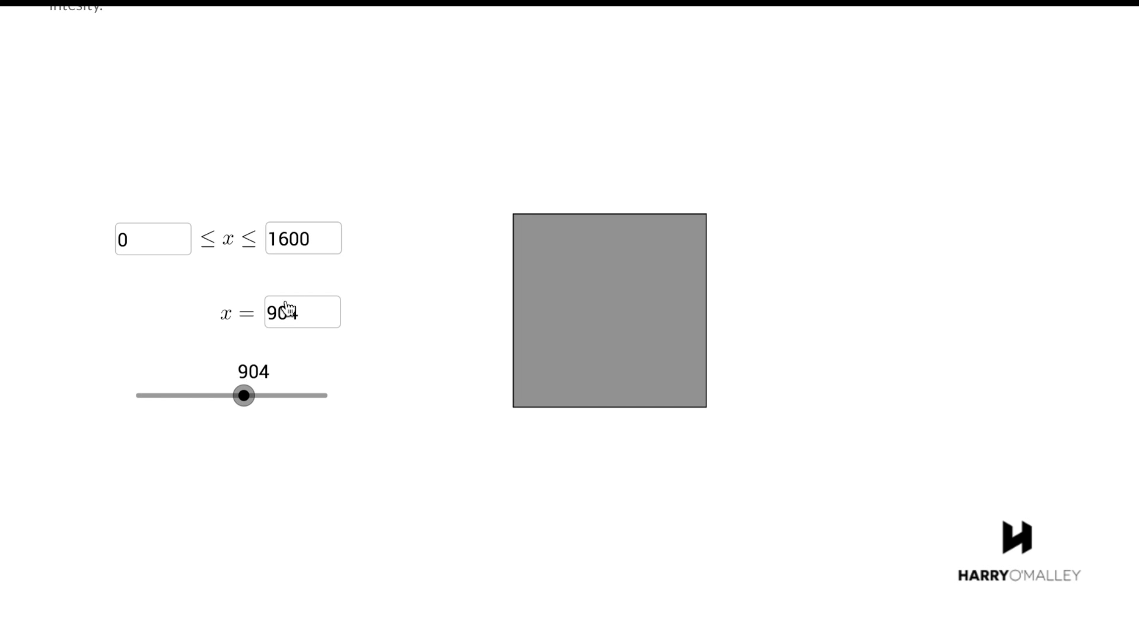
{"action": "left_click", "coordinate": [311, 244]}
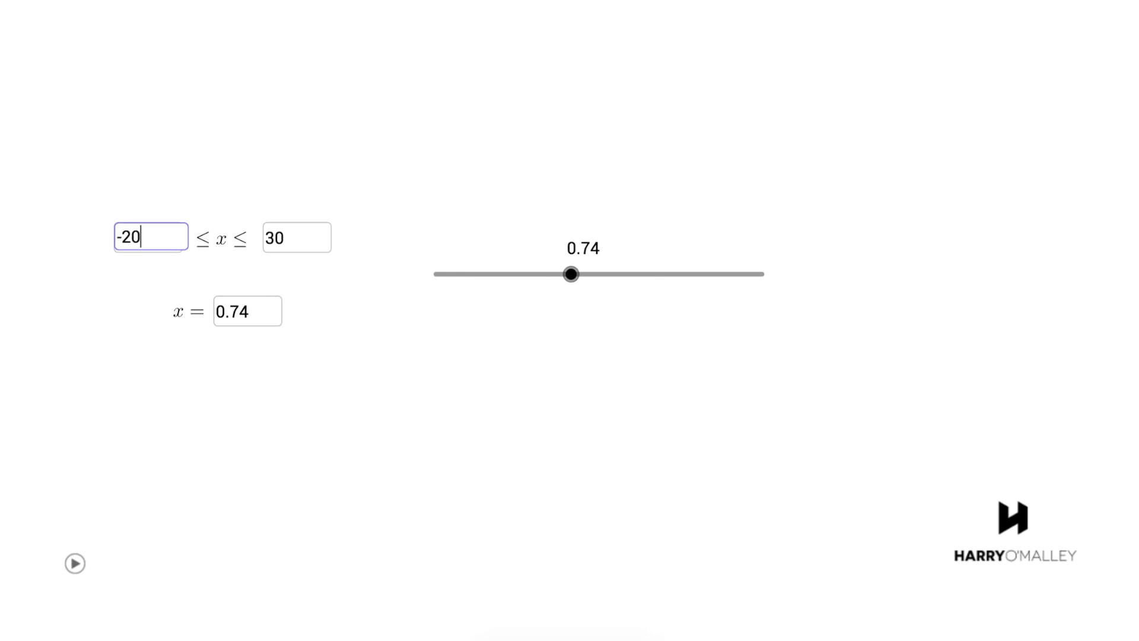
Step: Commit -20 as the lower bound so the slider spans -20 to 30
{"action": "key", "text": "Return"}
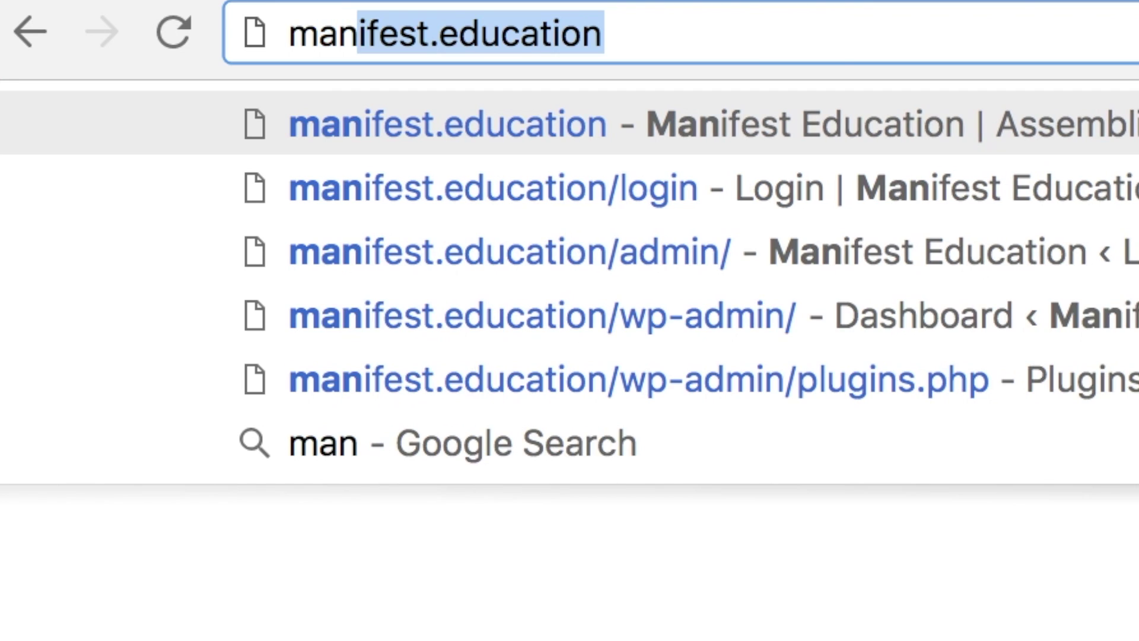
Step: Go to manifest.education and open Math Simulations from the Resources menu
{"action": "type", "text": "ifest.education"}
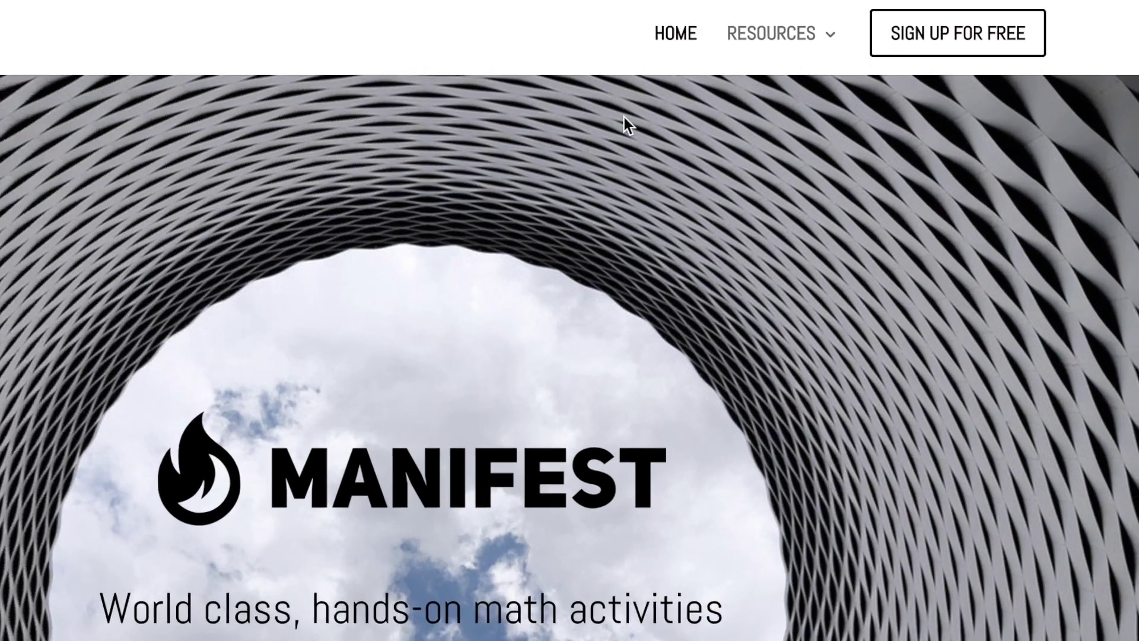
{"action": "mouse_move", "coordinate": [816, 55]}
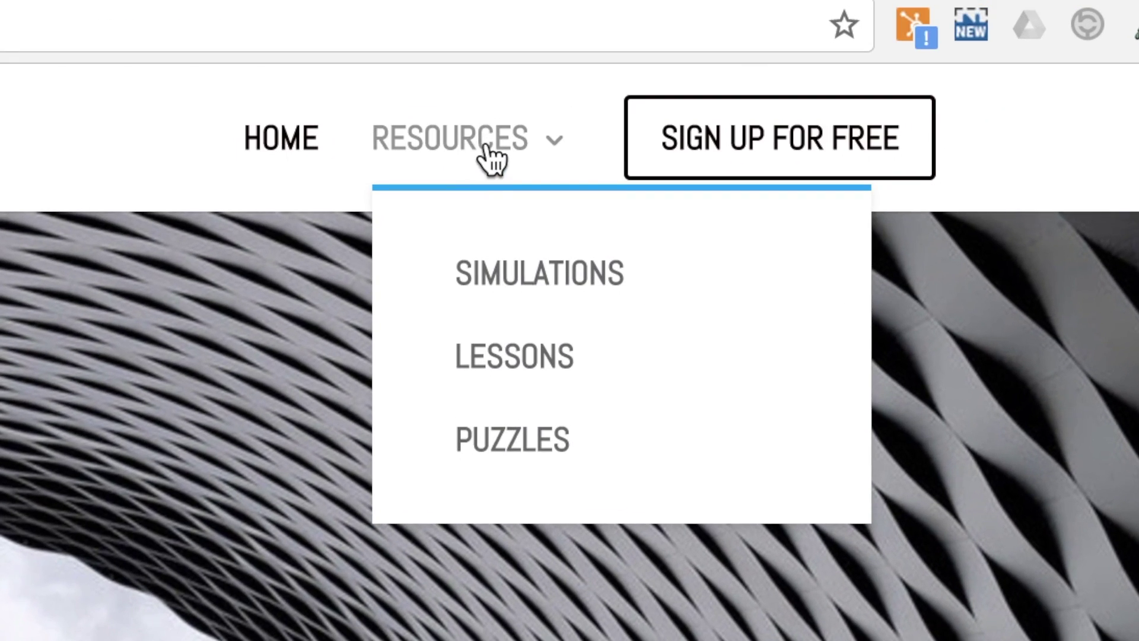
{"action": "left_click", "coordinate": [539, 274]}
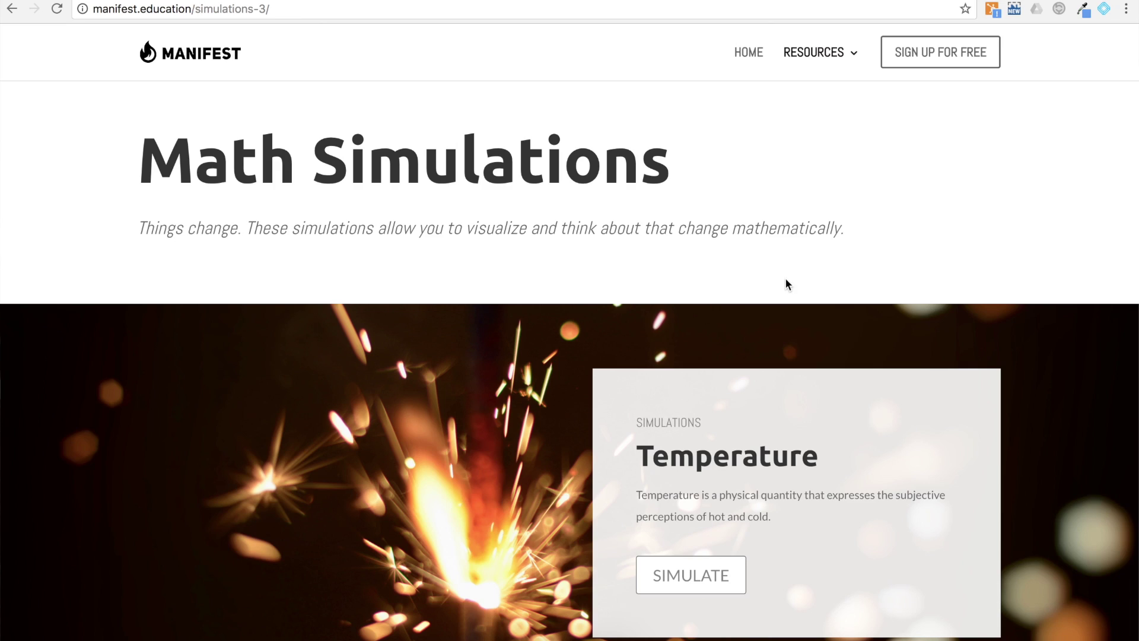
{"action": "scroll", "coordinate": [786, 282], "scroll_direction": "down", "scroll_amount": 8}
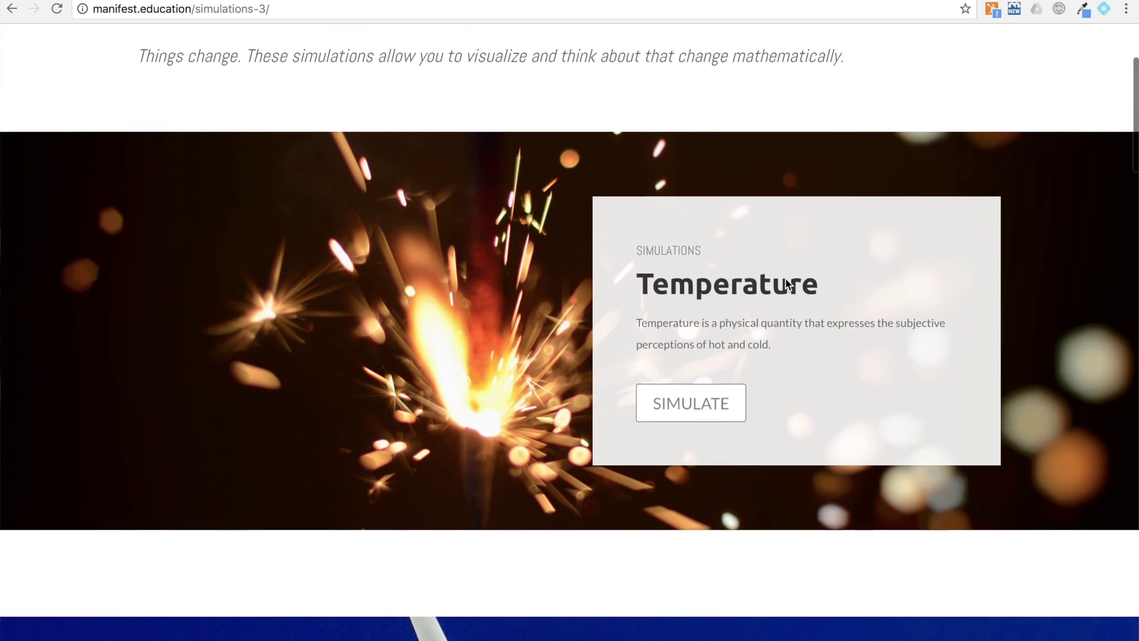